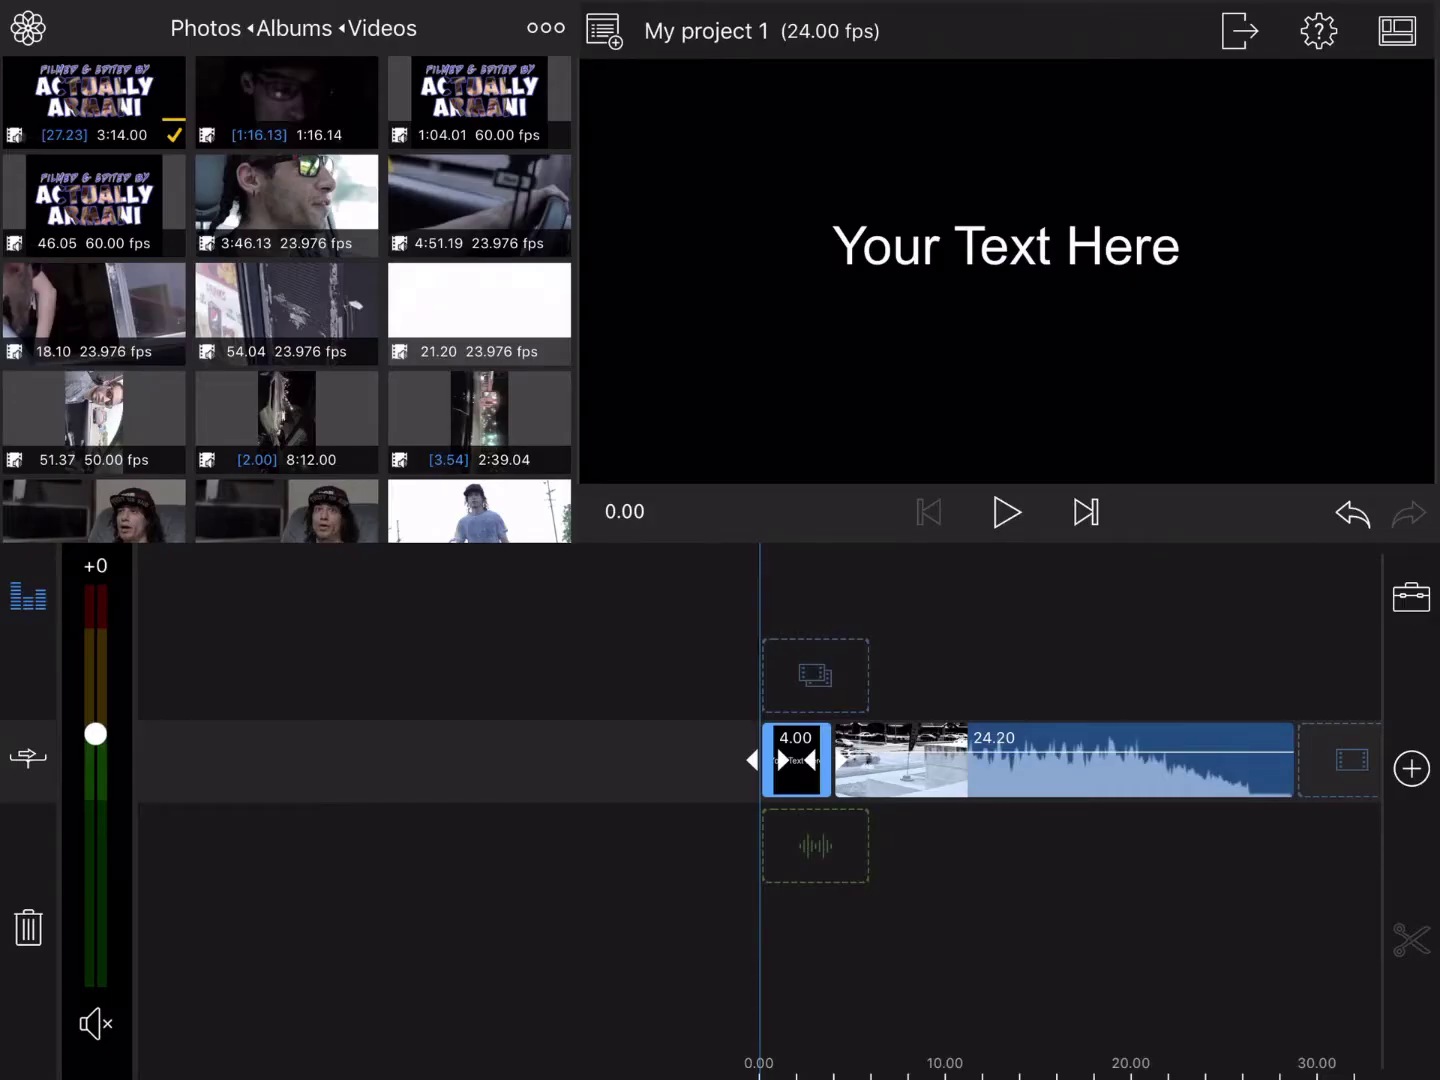
drag(906, 760, 760, 760)
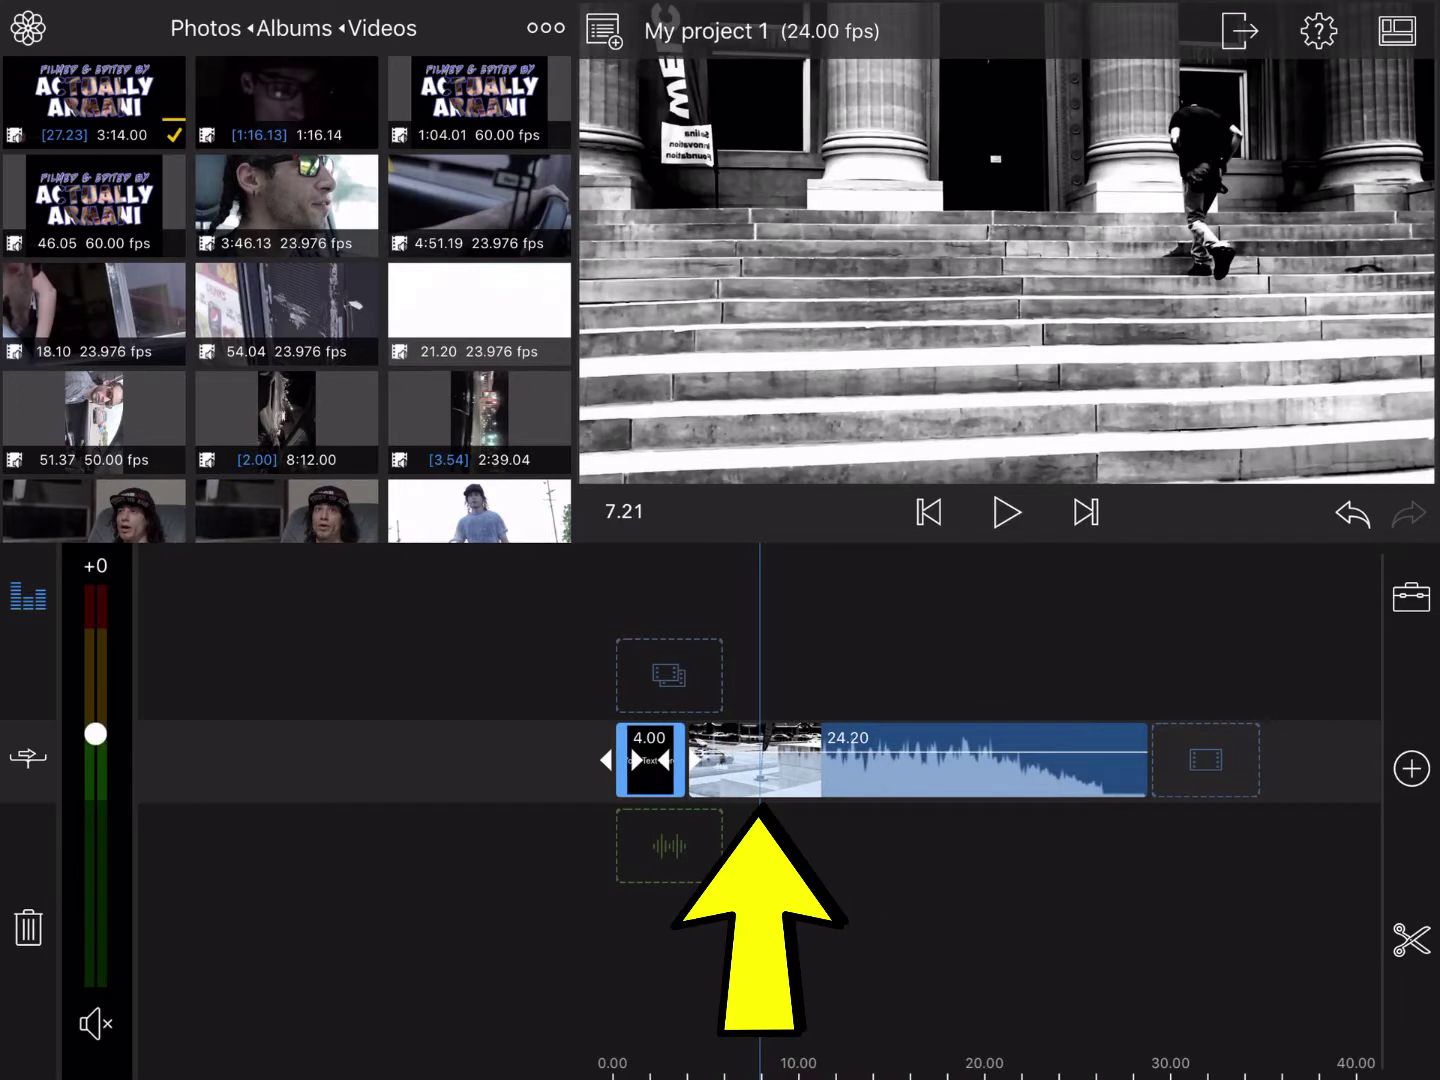
Add a 4-second overlay title with placeholder text above the building footage at 7.21
click(979, 759)
click(1411, 768)
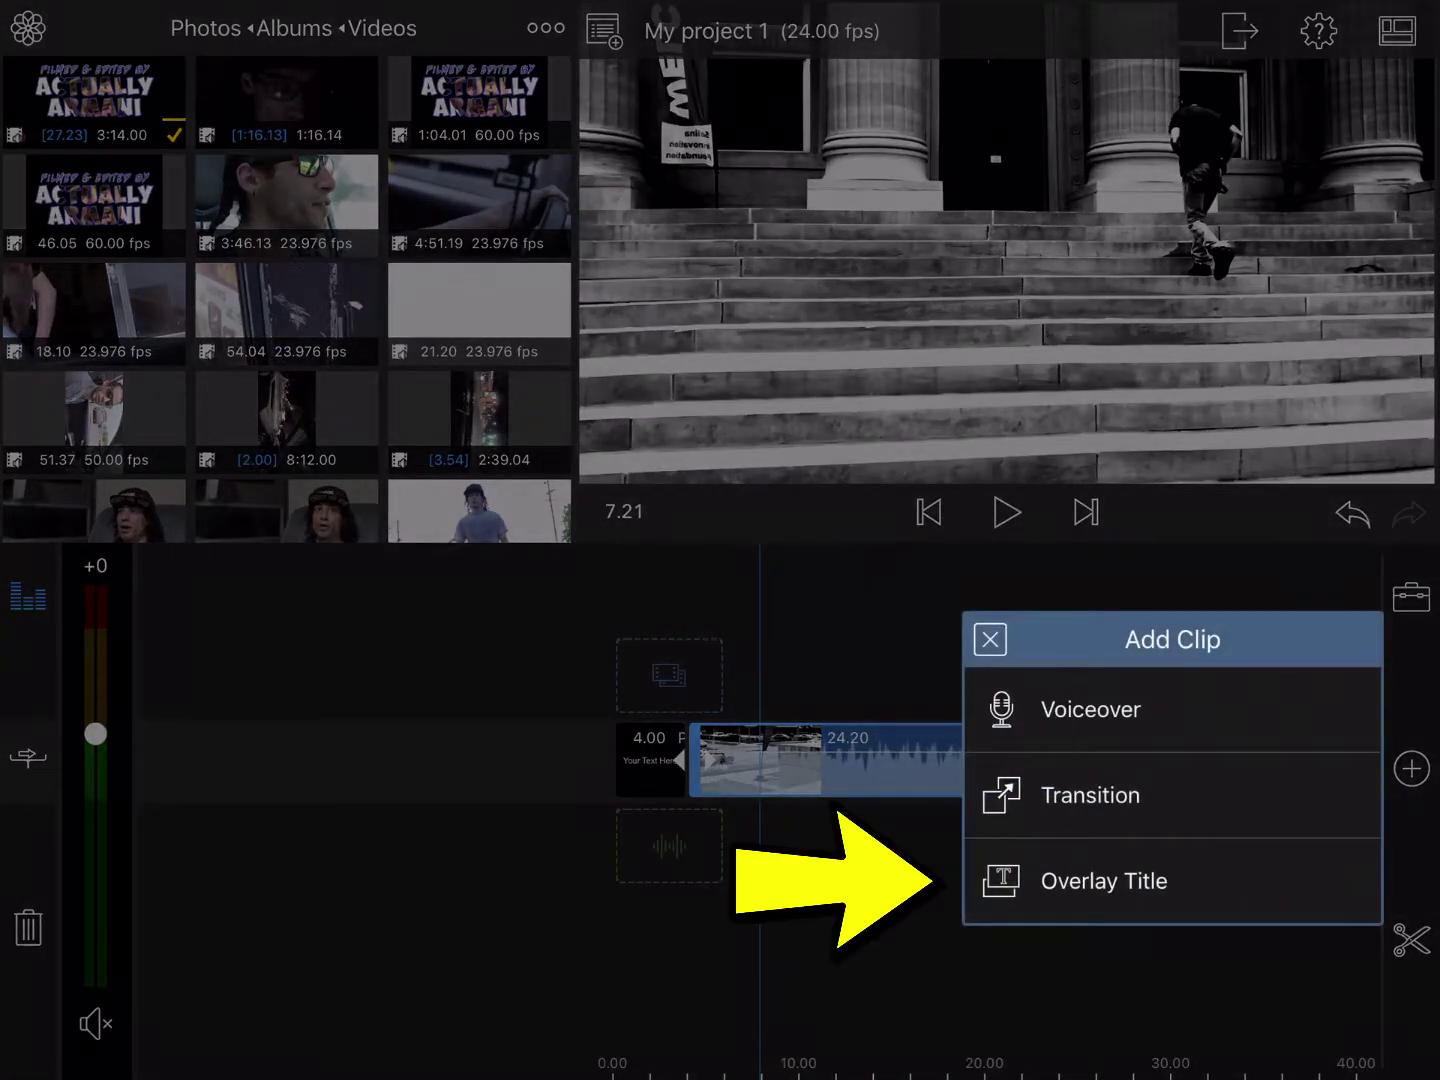
click(1102, 881)
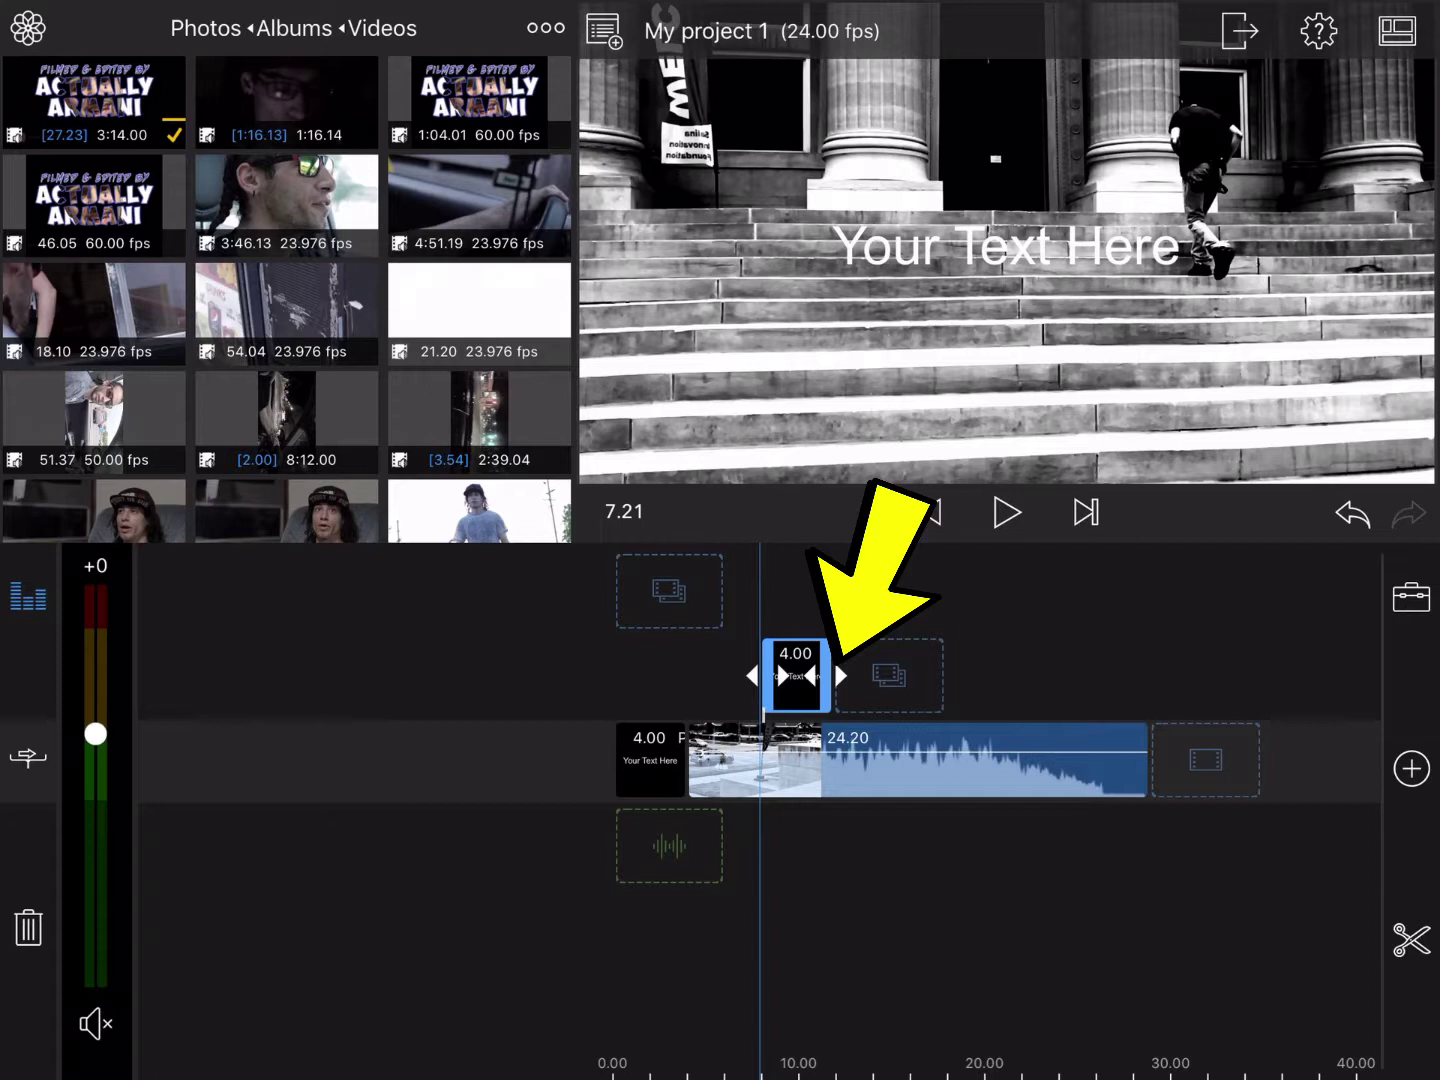
Extend the overlay title clip to 12.21 and bring up its tools
drag(840, 676, 1007, 675)
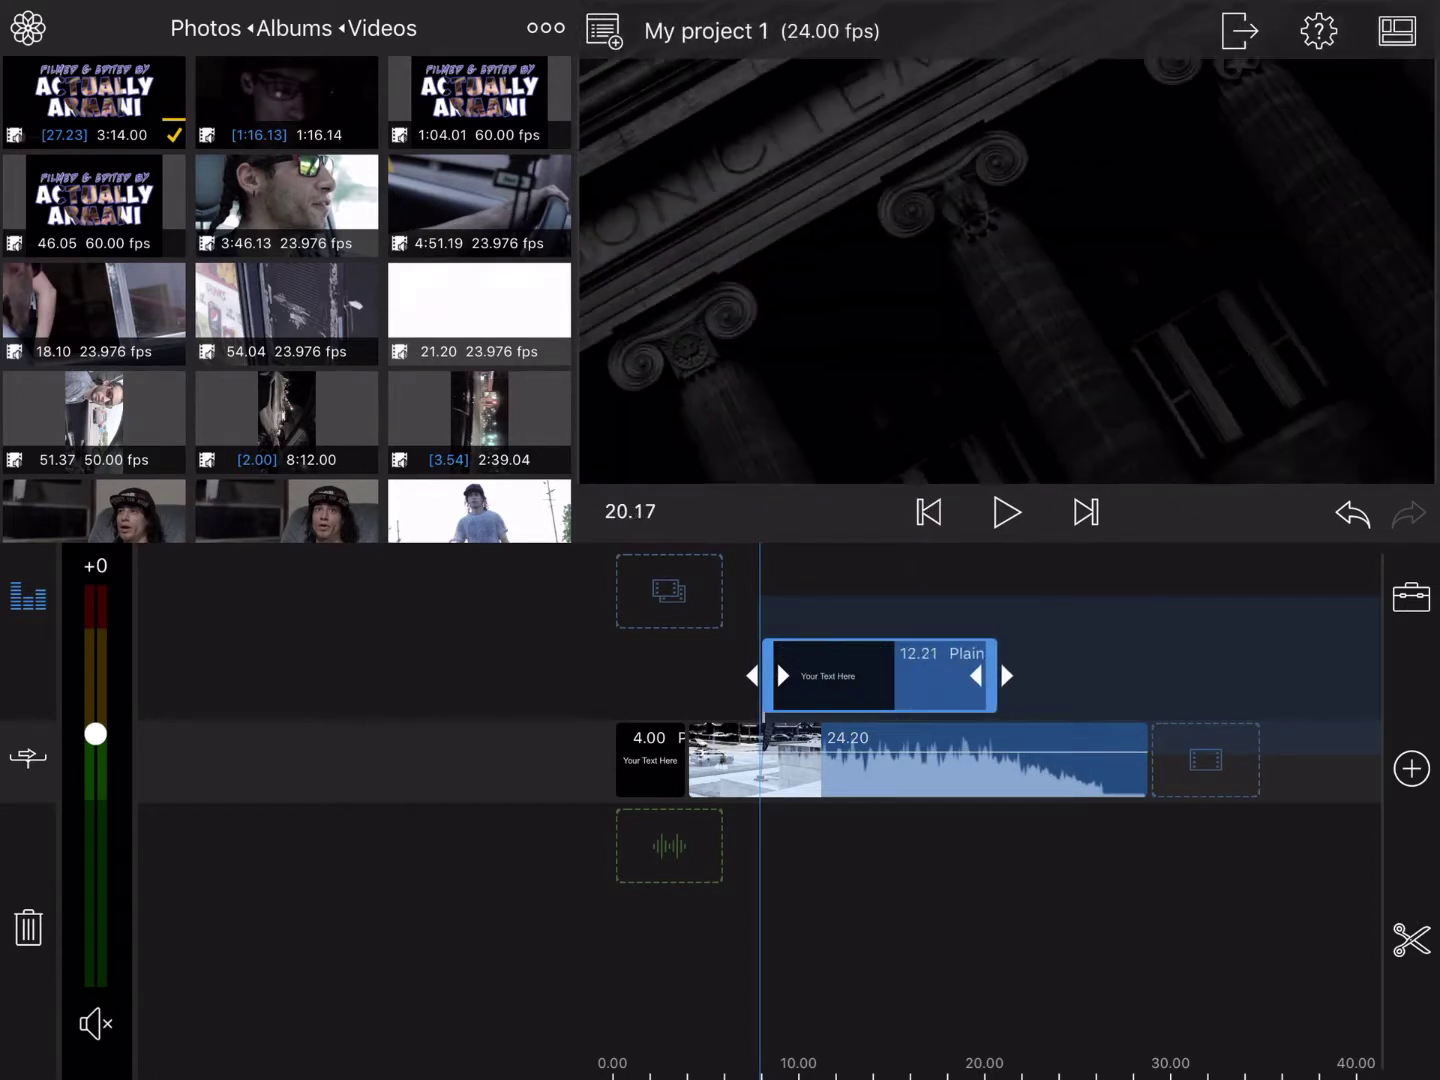
scroll(844, 788, left, 3)
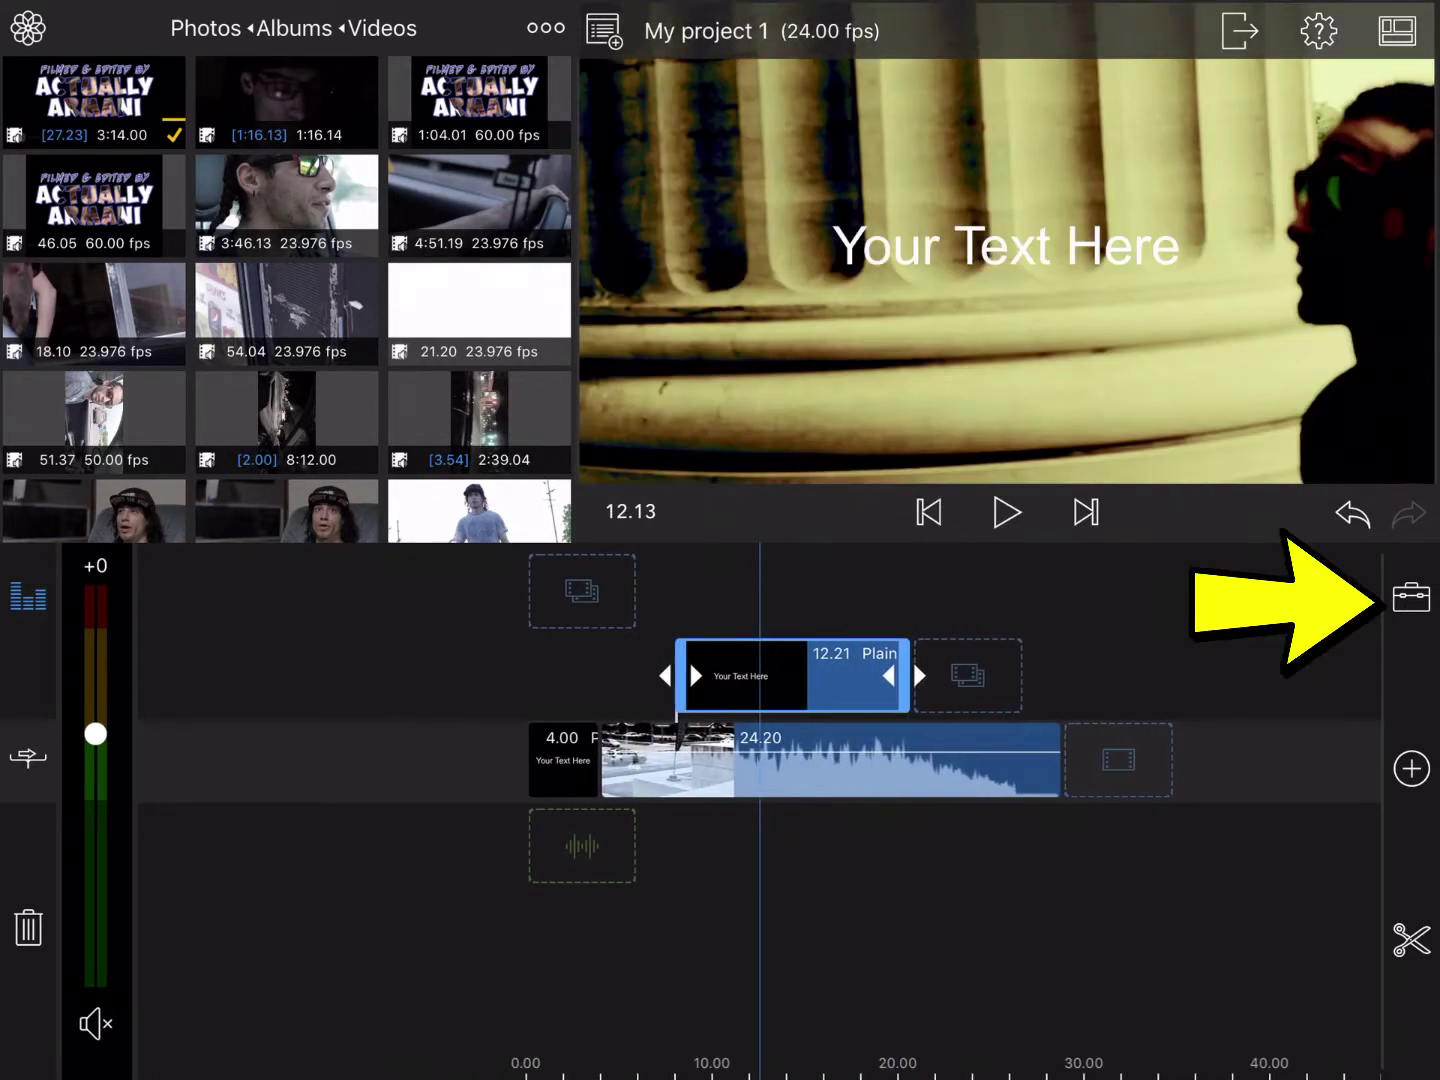
click(1411, 596)
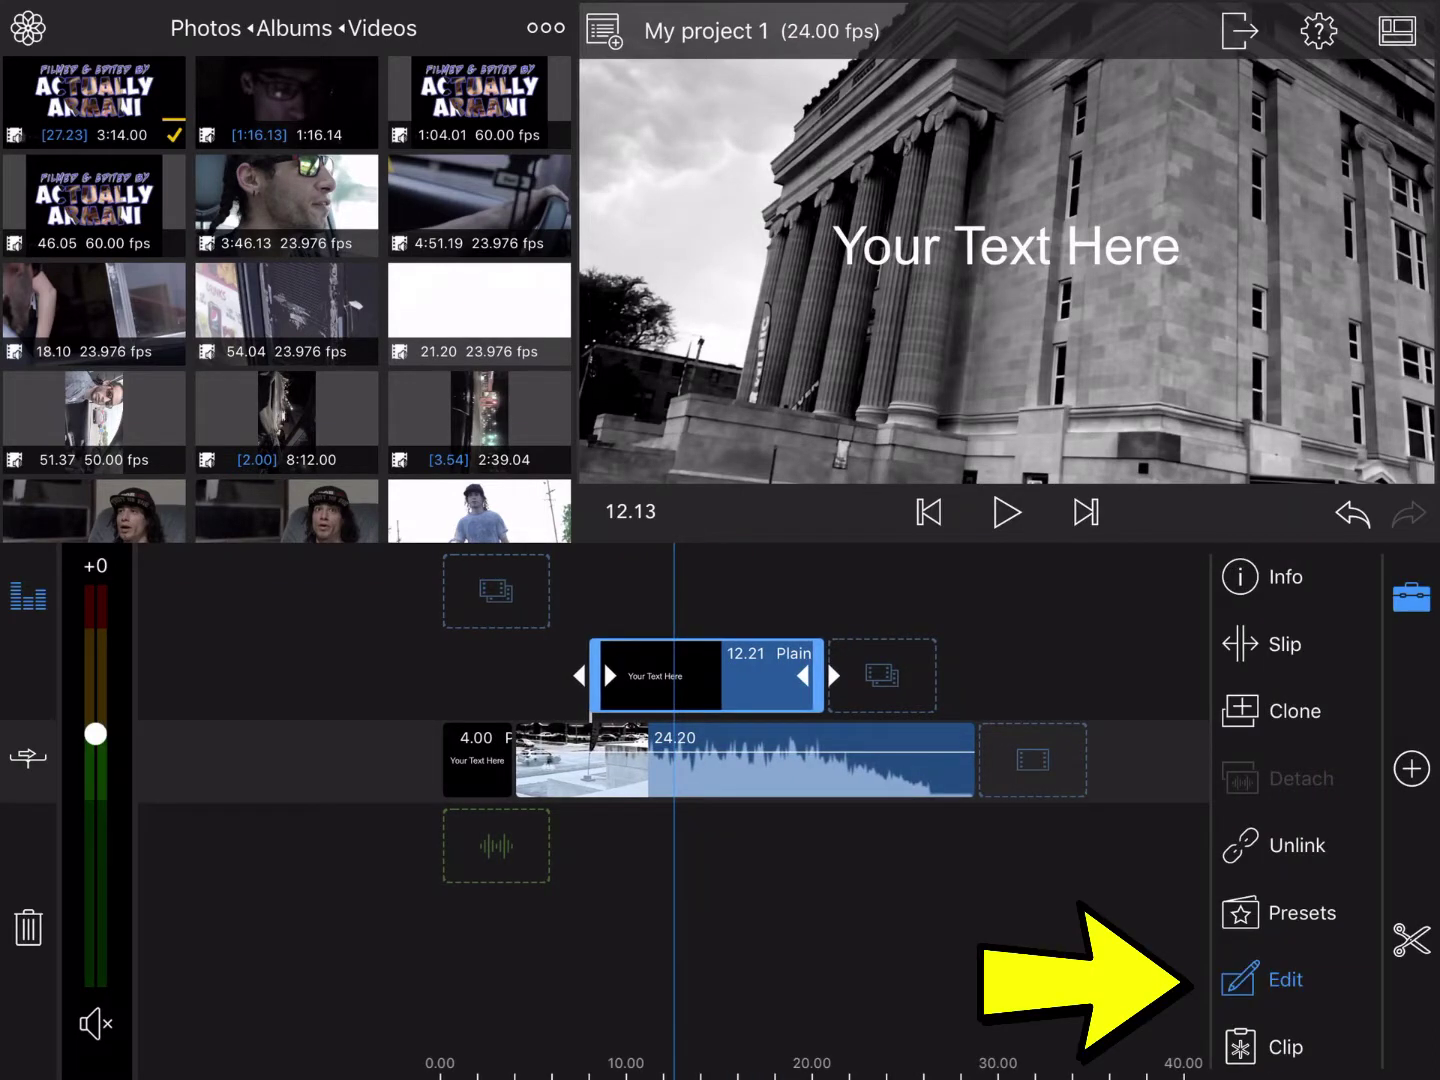
Replace the 'Your Text Here' placeholder with 'This Is A Title' in the title editor
click(1260, 978)
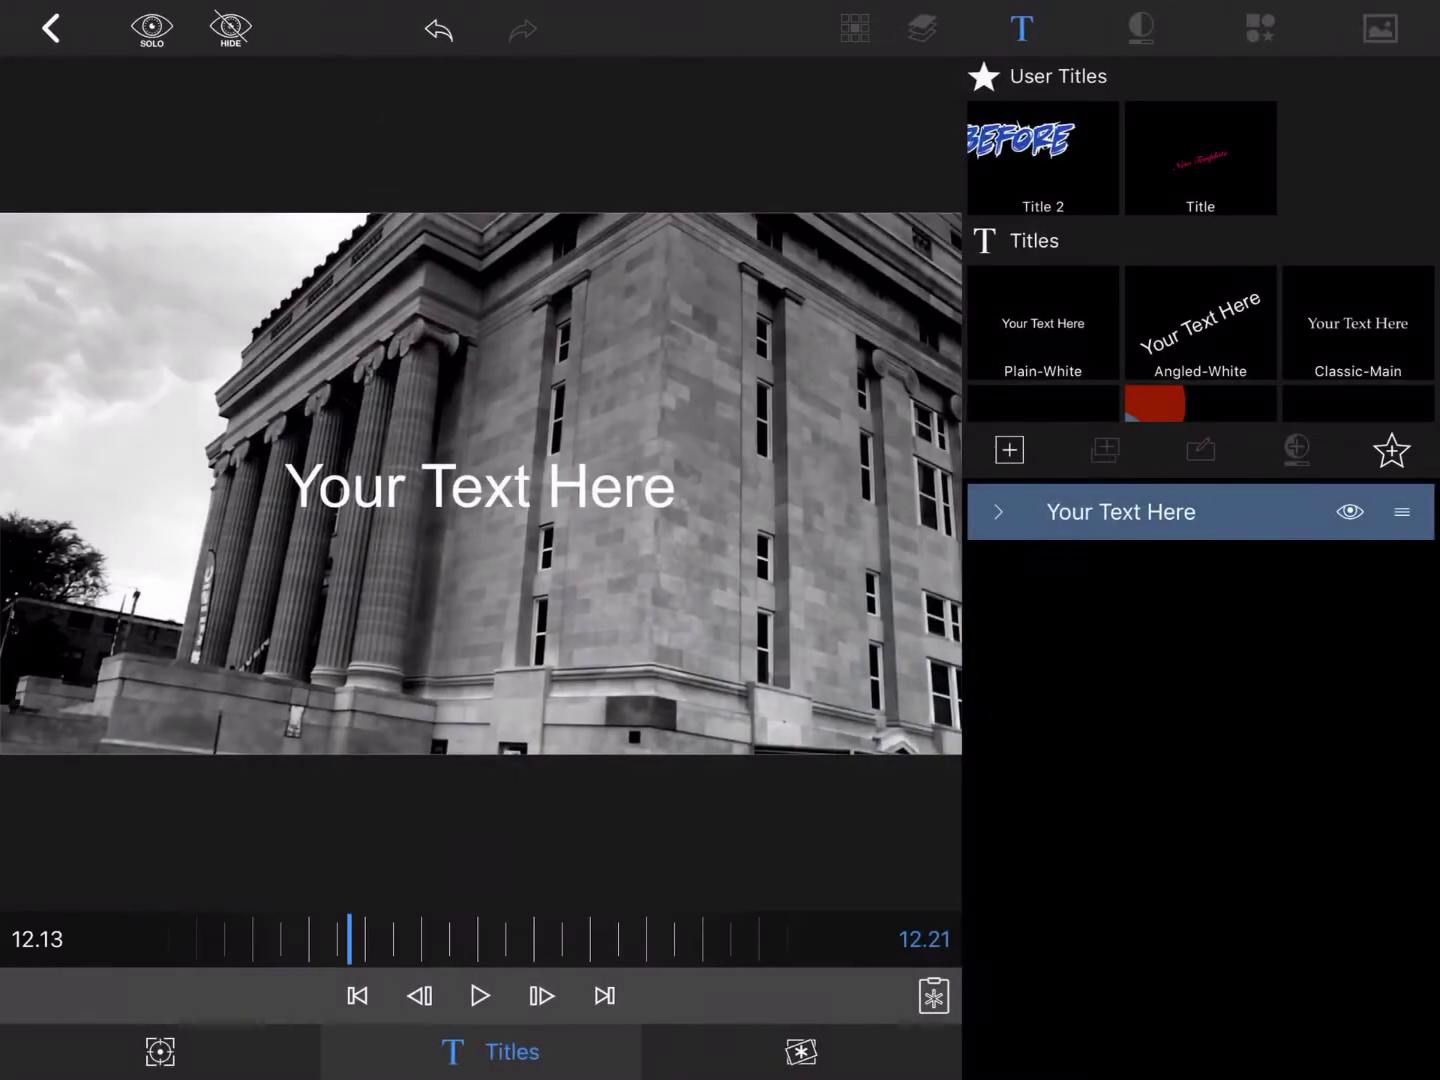
click(1122, 512)
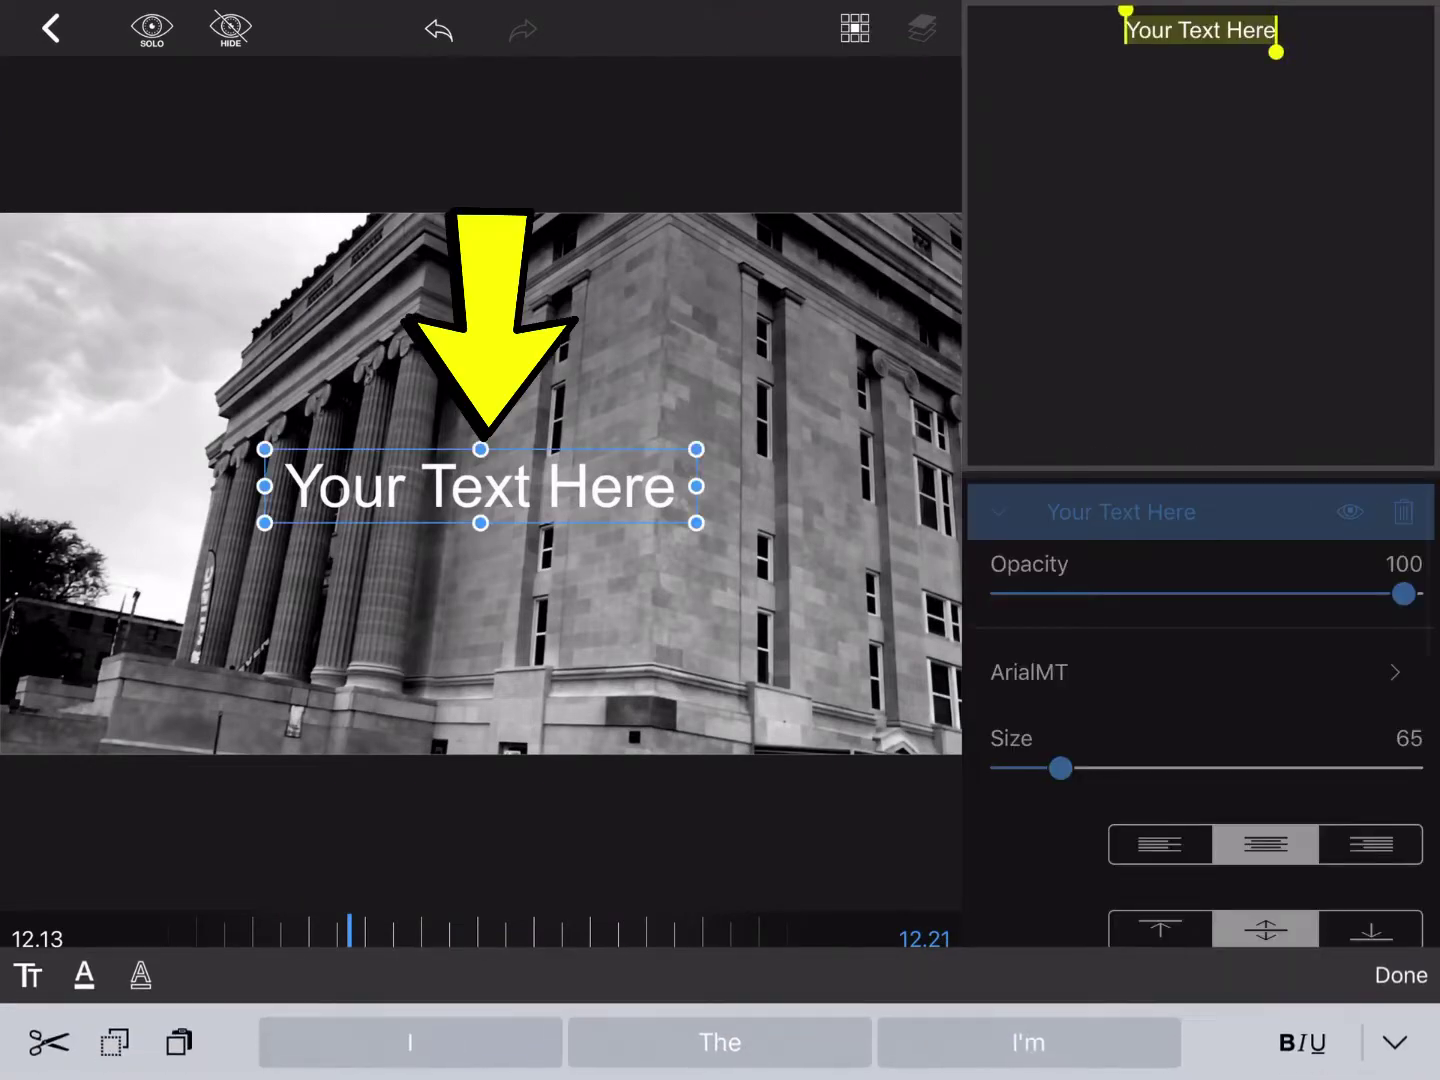
key(BackSpace)
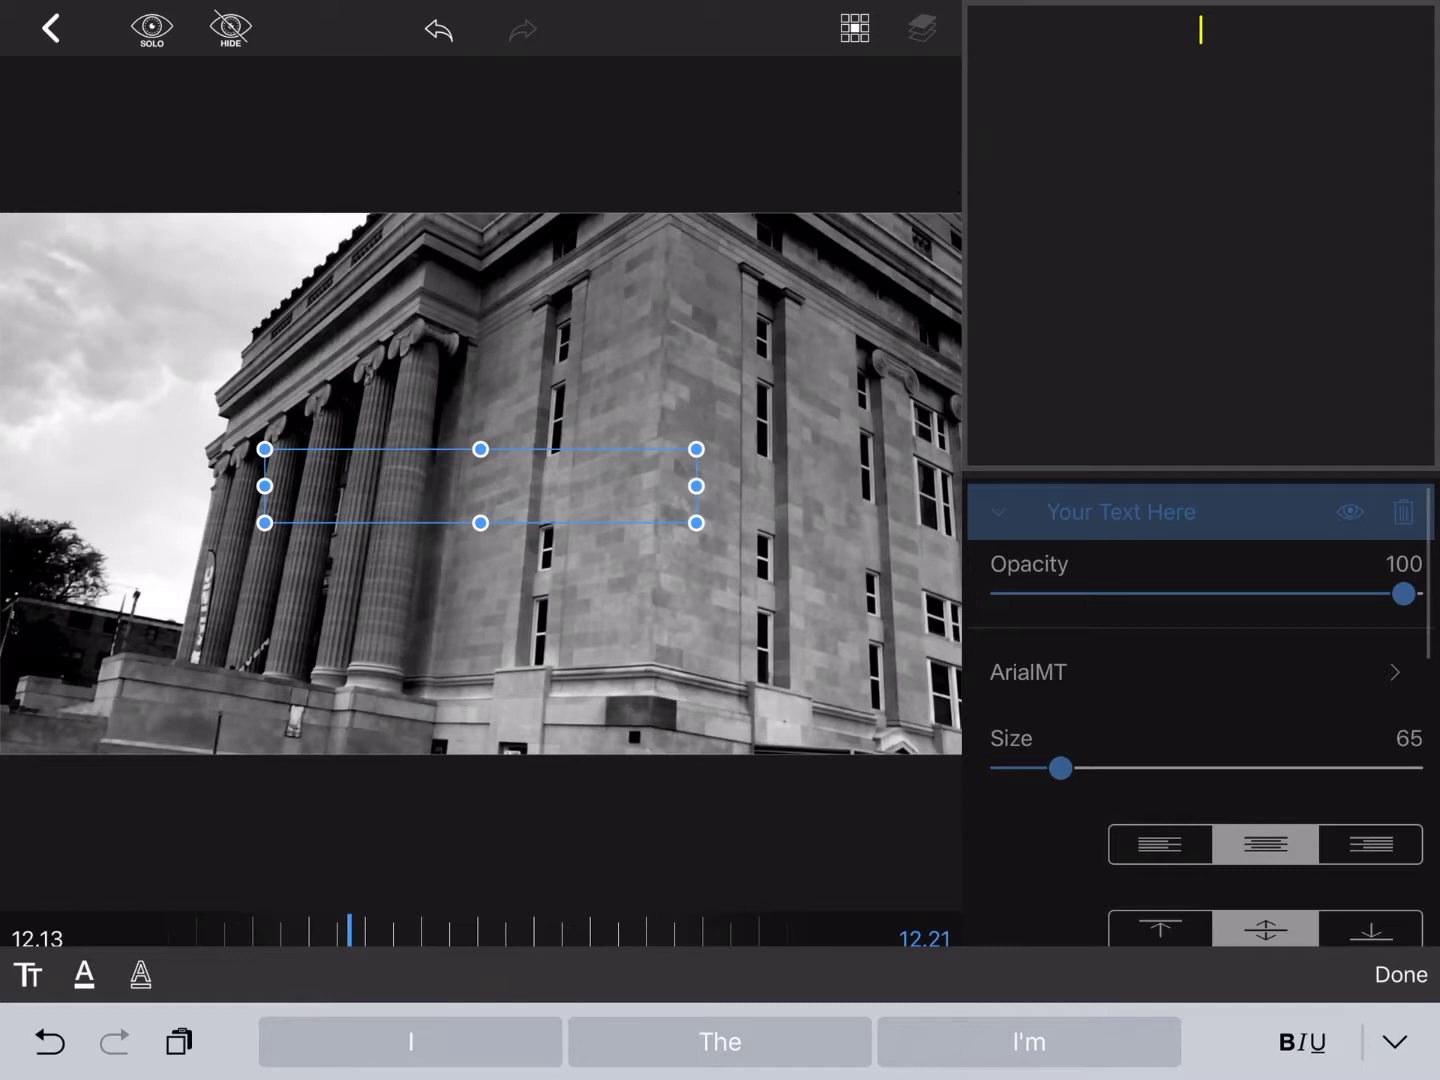
text(This Is)
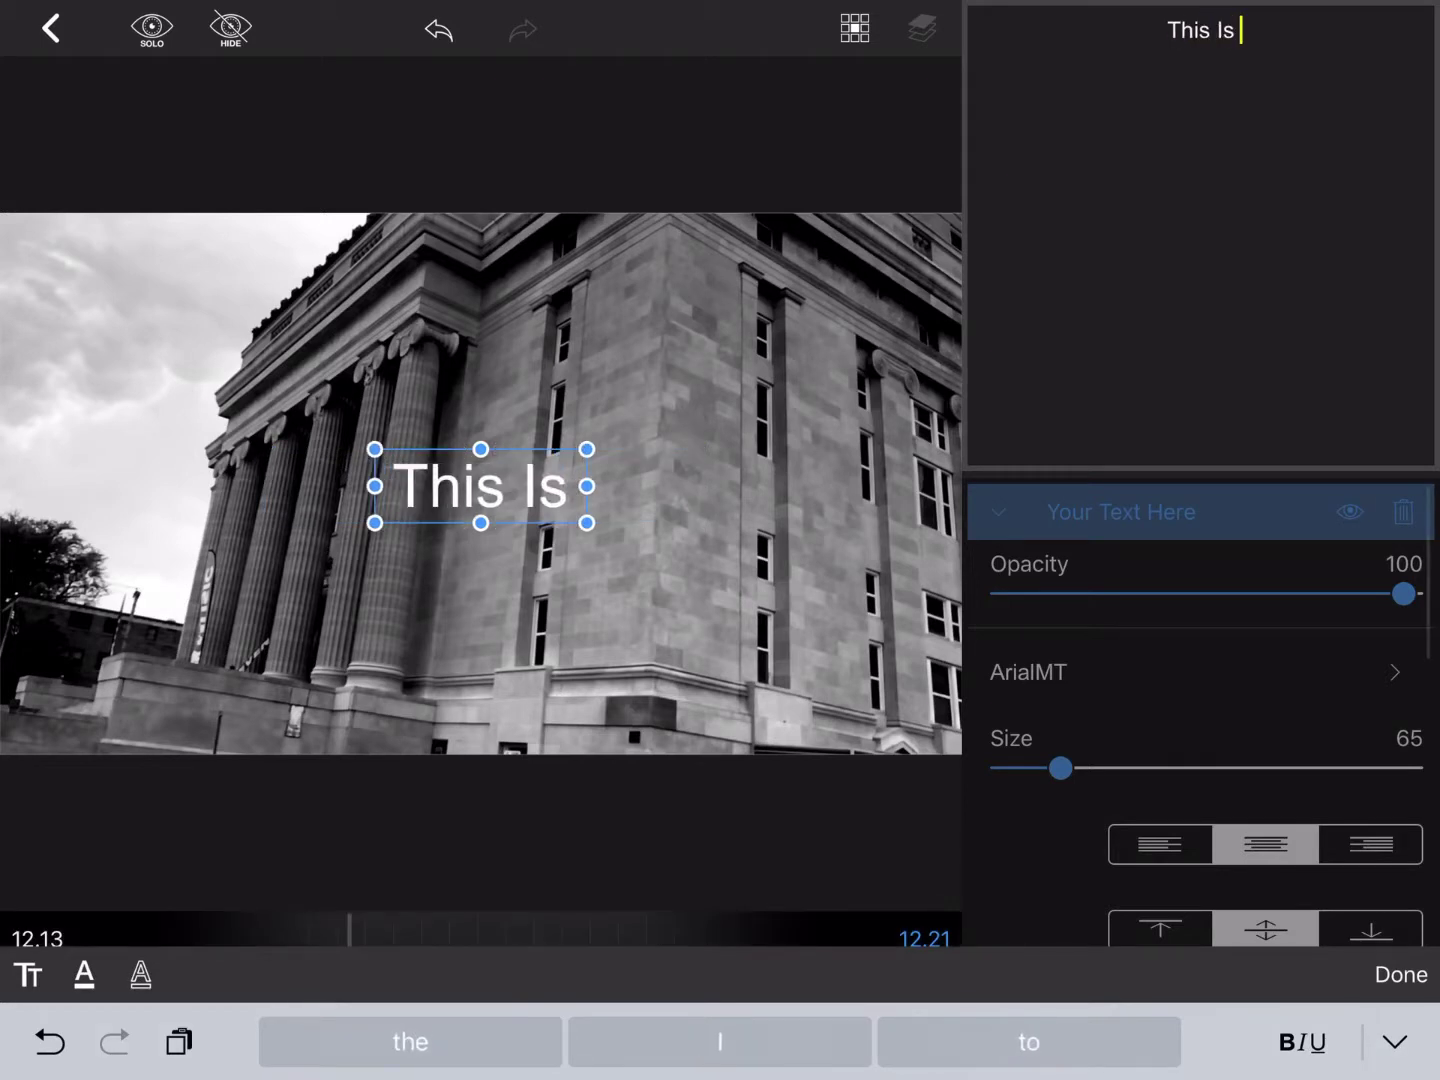
text( A Titl)
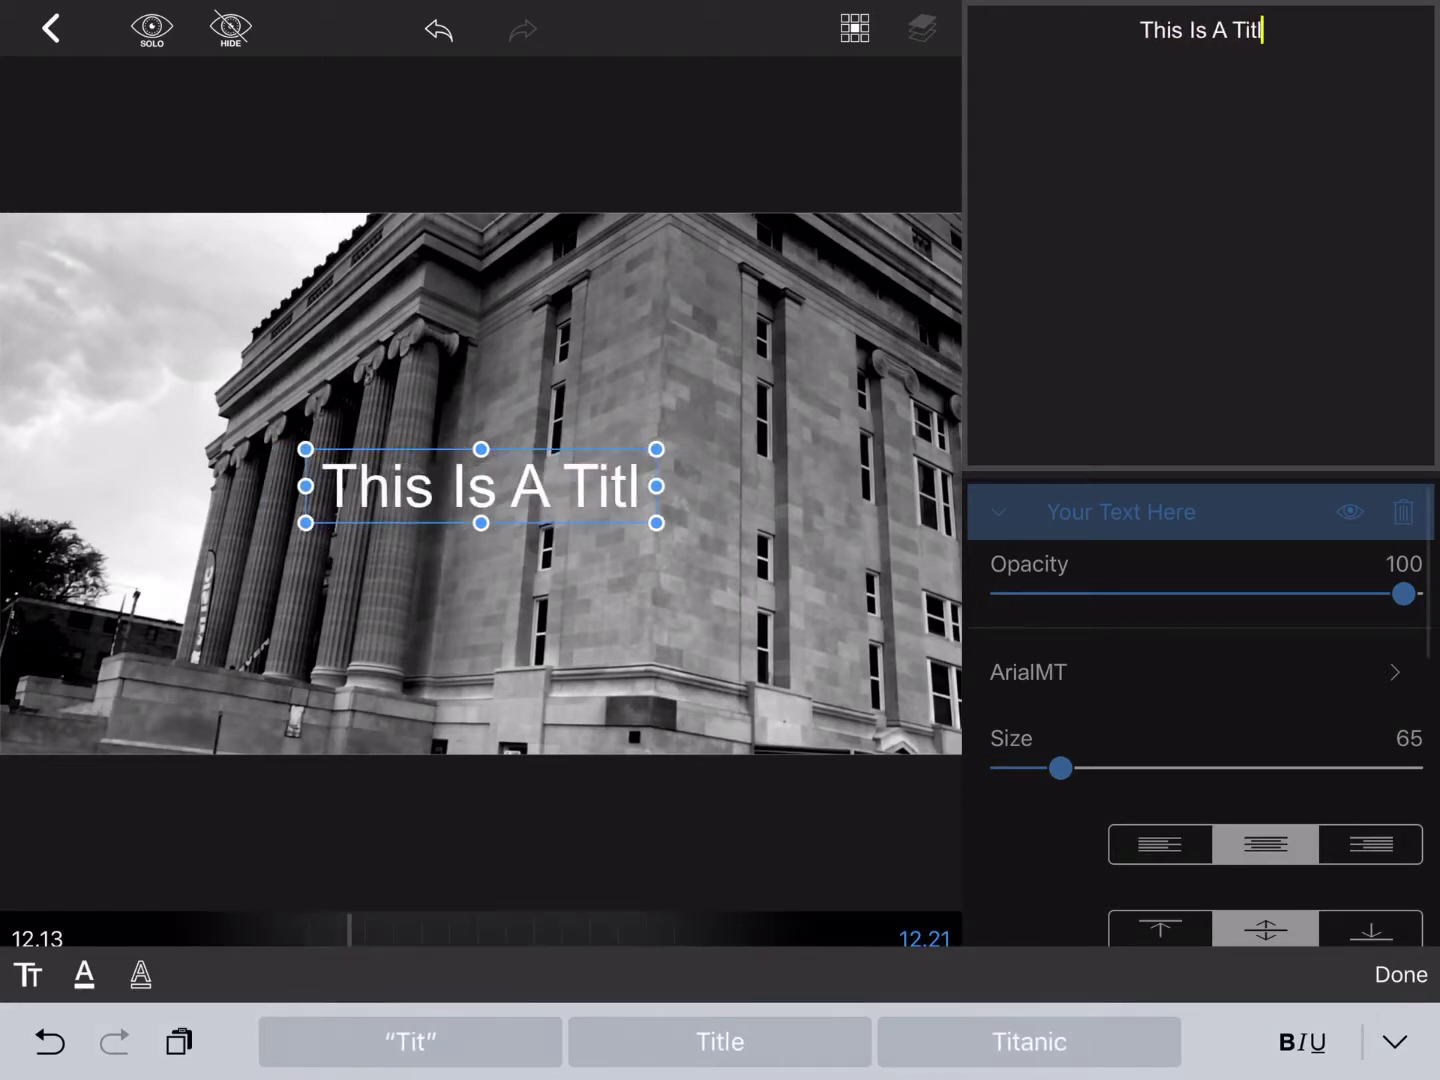
text(e)
key(Return)
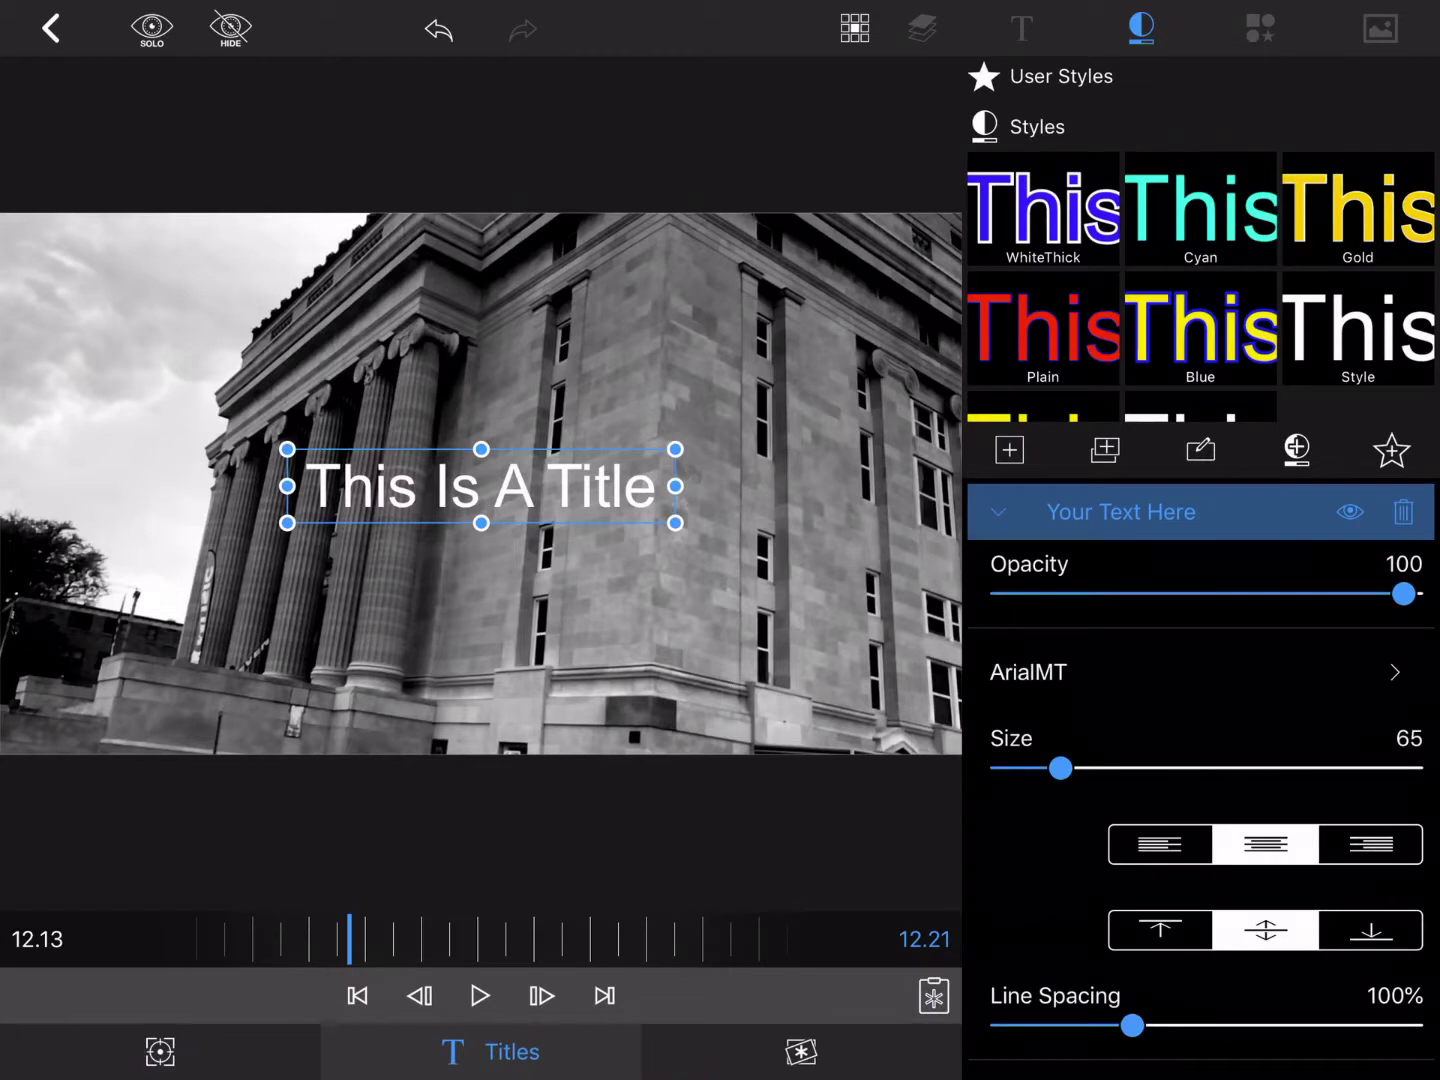
Move the title higher over the building and rotate it diagonally to about -42 degrees
mouse_move(596, 441)
mouse_down()
mouse_move(602, 486)
mouse_move(465, 444)
mouse_up()
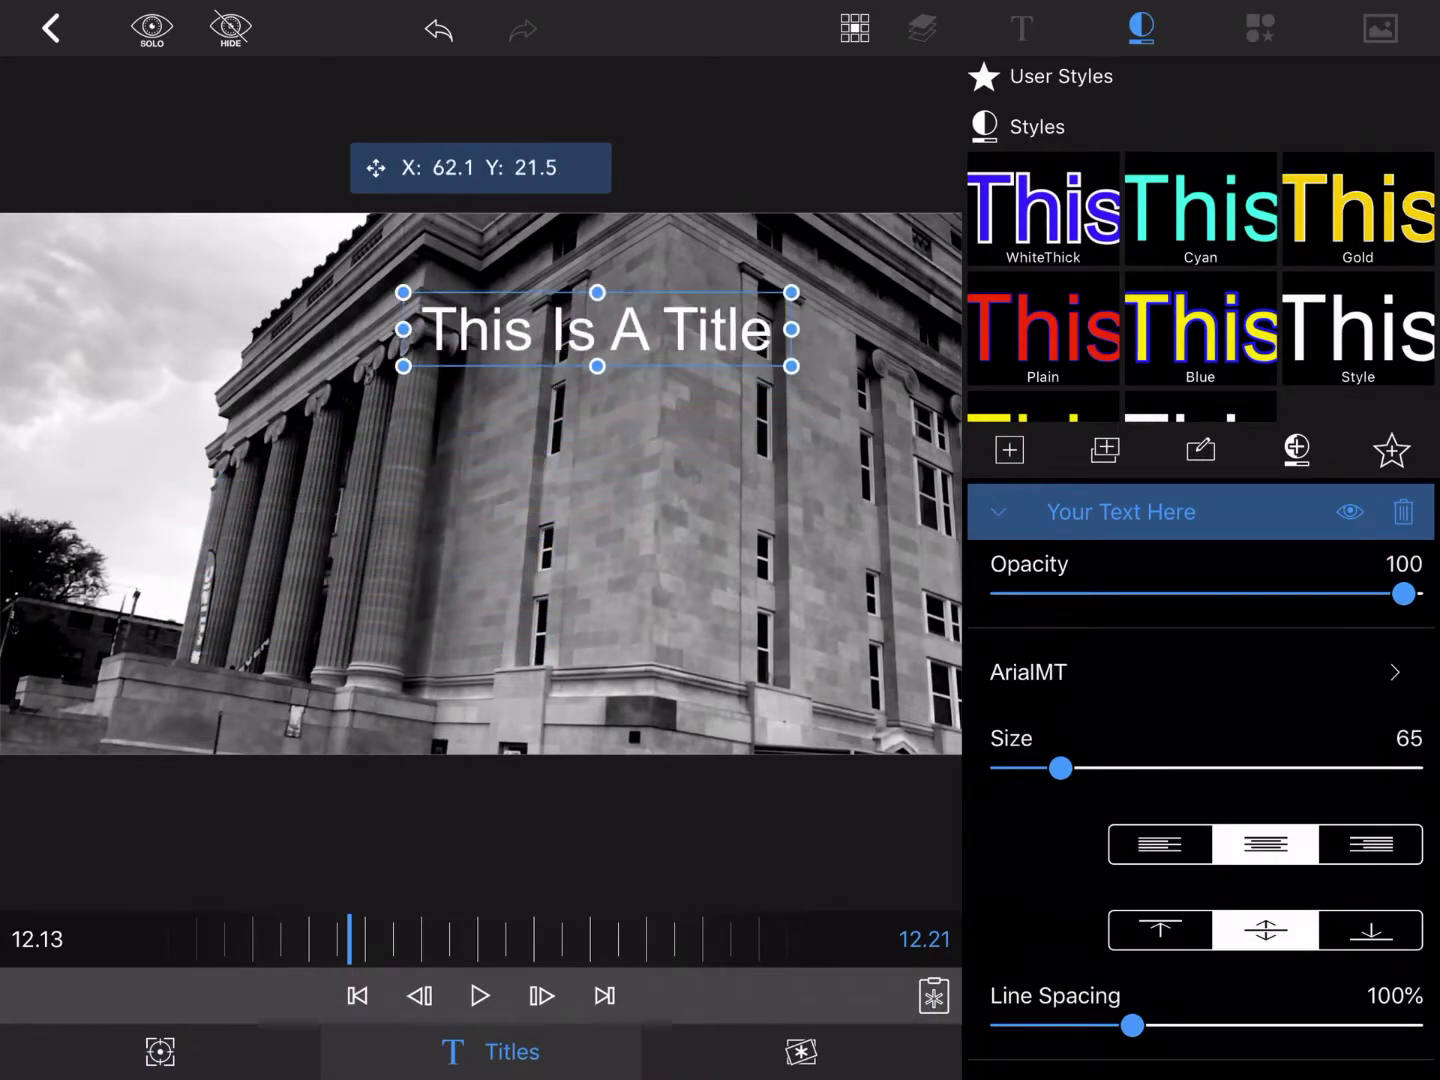
drag(377, 447, 366, 460)
mouse_move(551, 450)
mouse_down()
mouse_move(495, 315)
mouse_move(512, 332)
mouse_up()
Enlarge the title text to size 110 in the AdamWarrenPro Bold font
drag(1060, 769, 1107, 768)
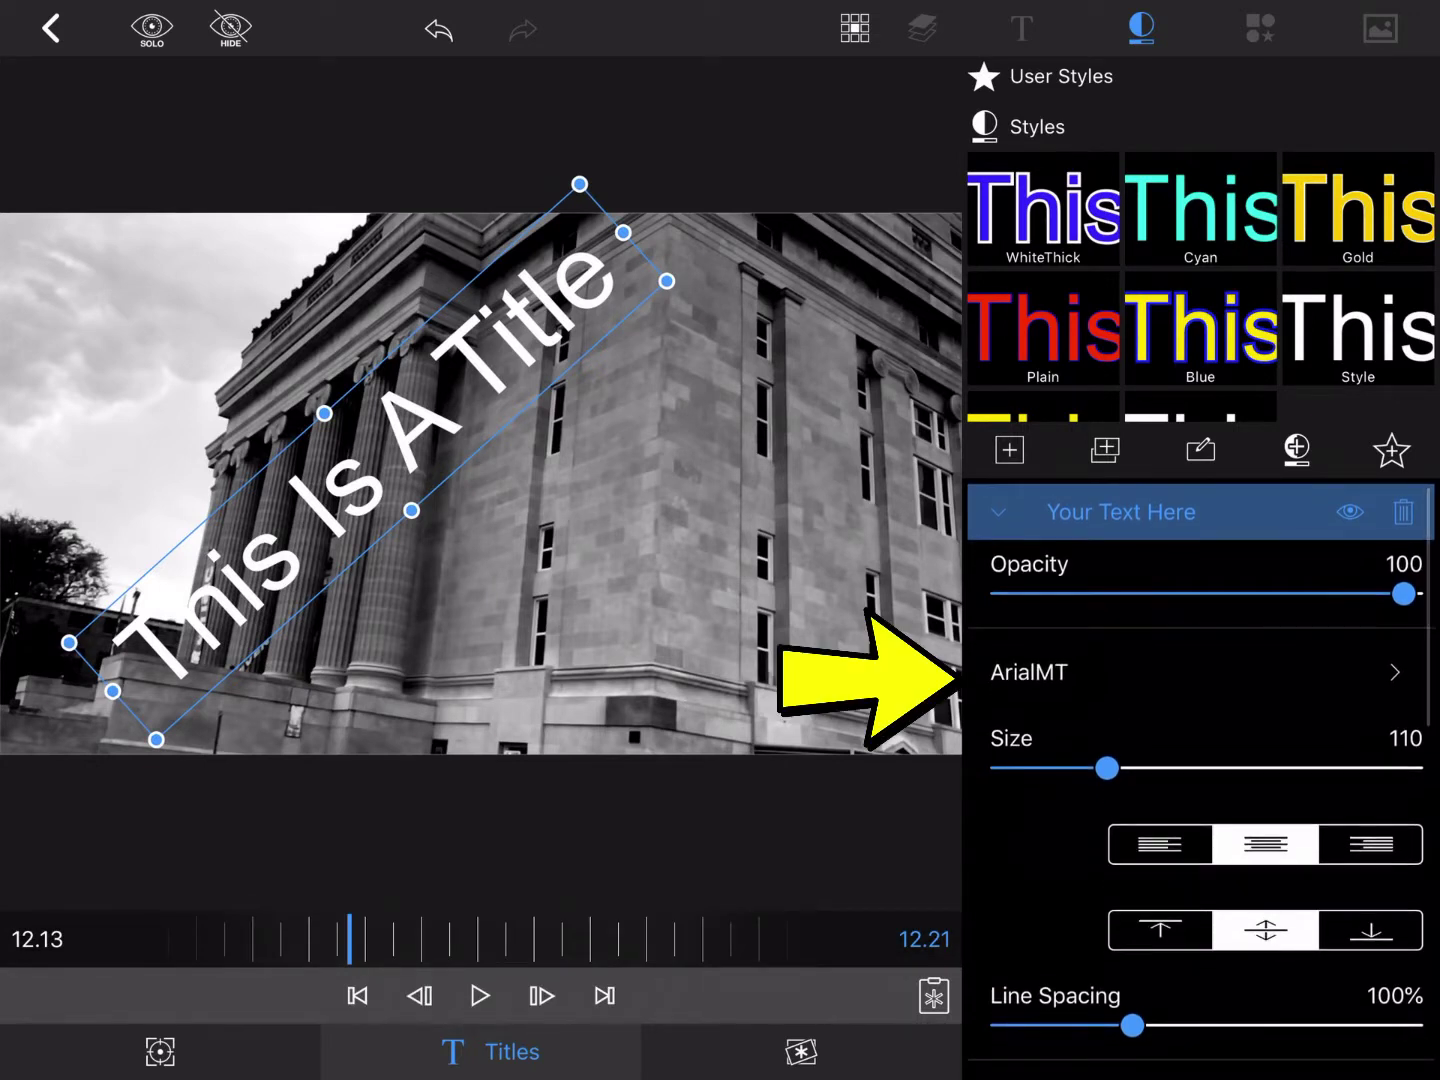
click(1126, 672)
scroll(968, 563, up, 5)
click(1013, 505)
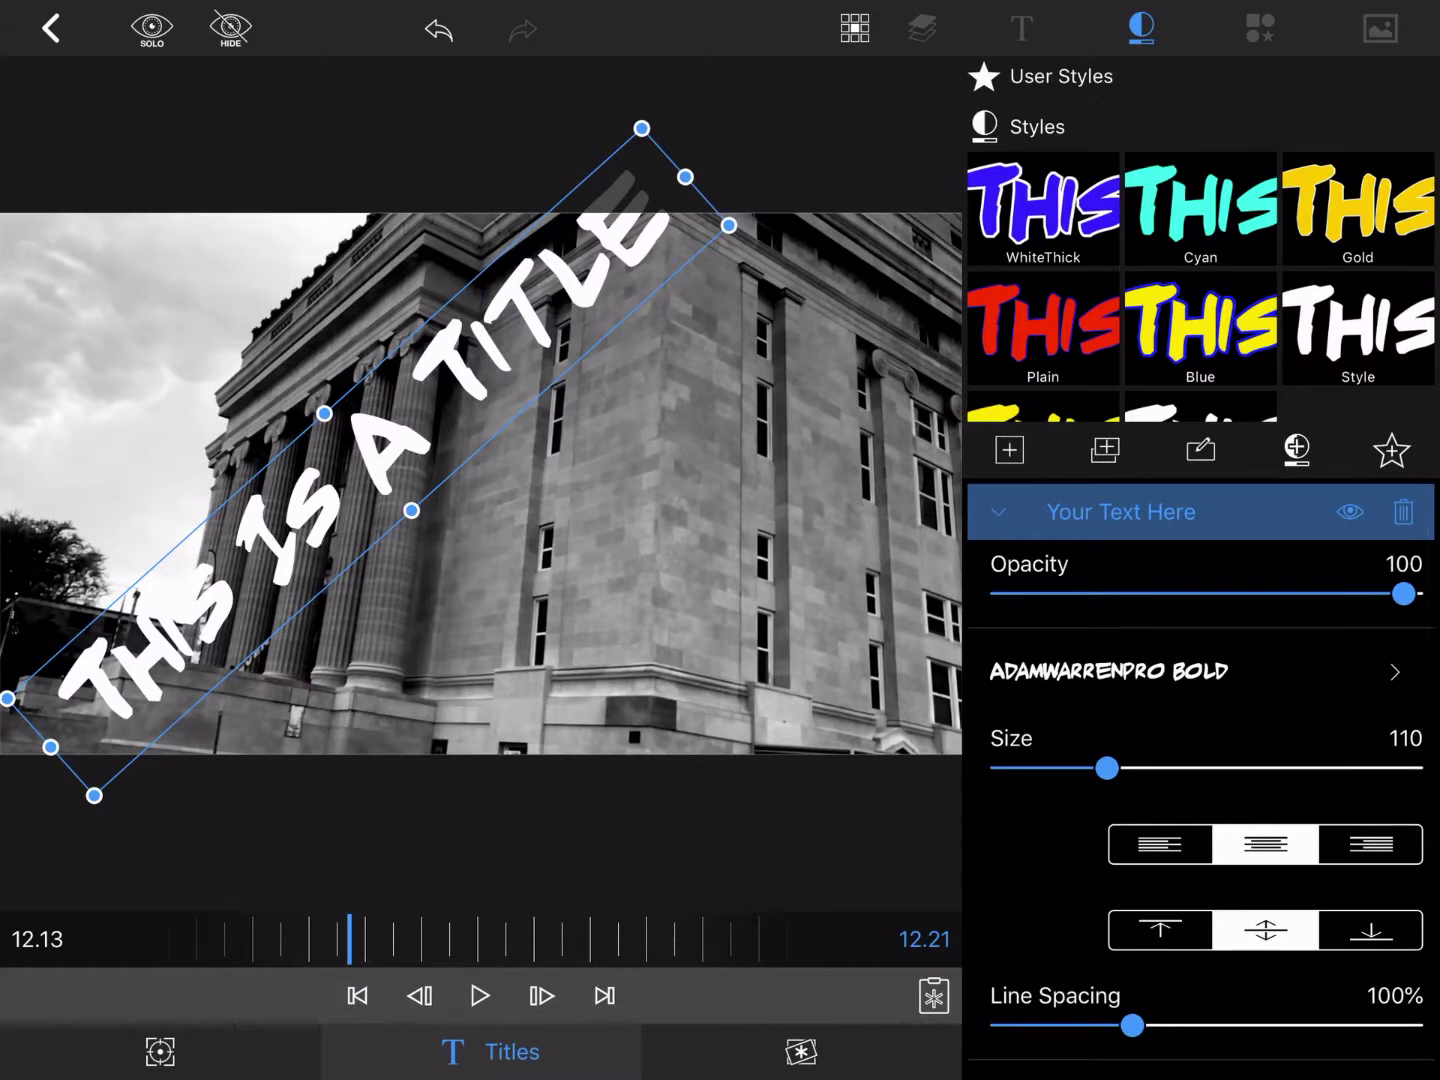
scroll(1200, 776, down, 5)
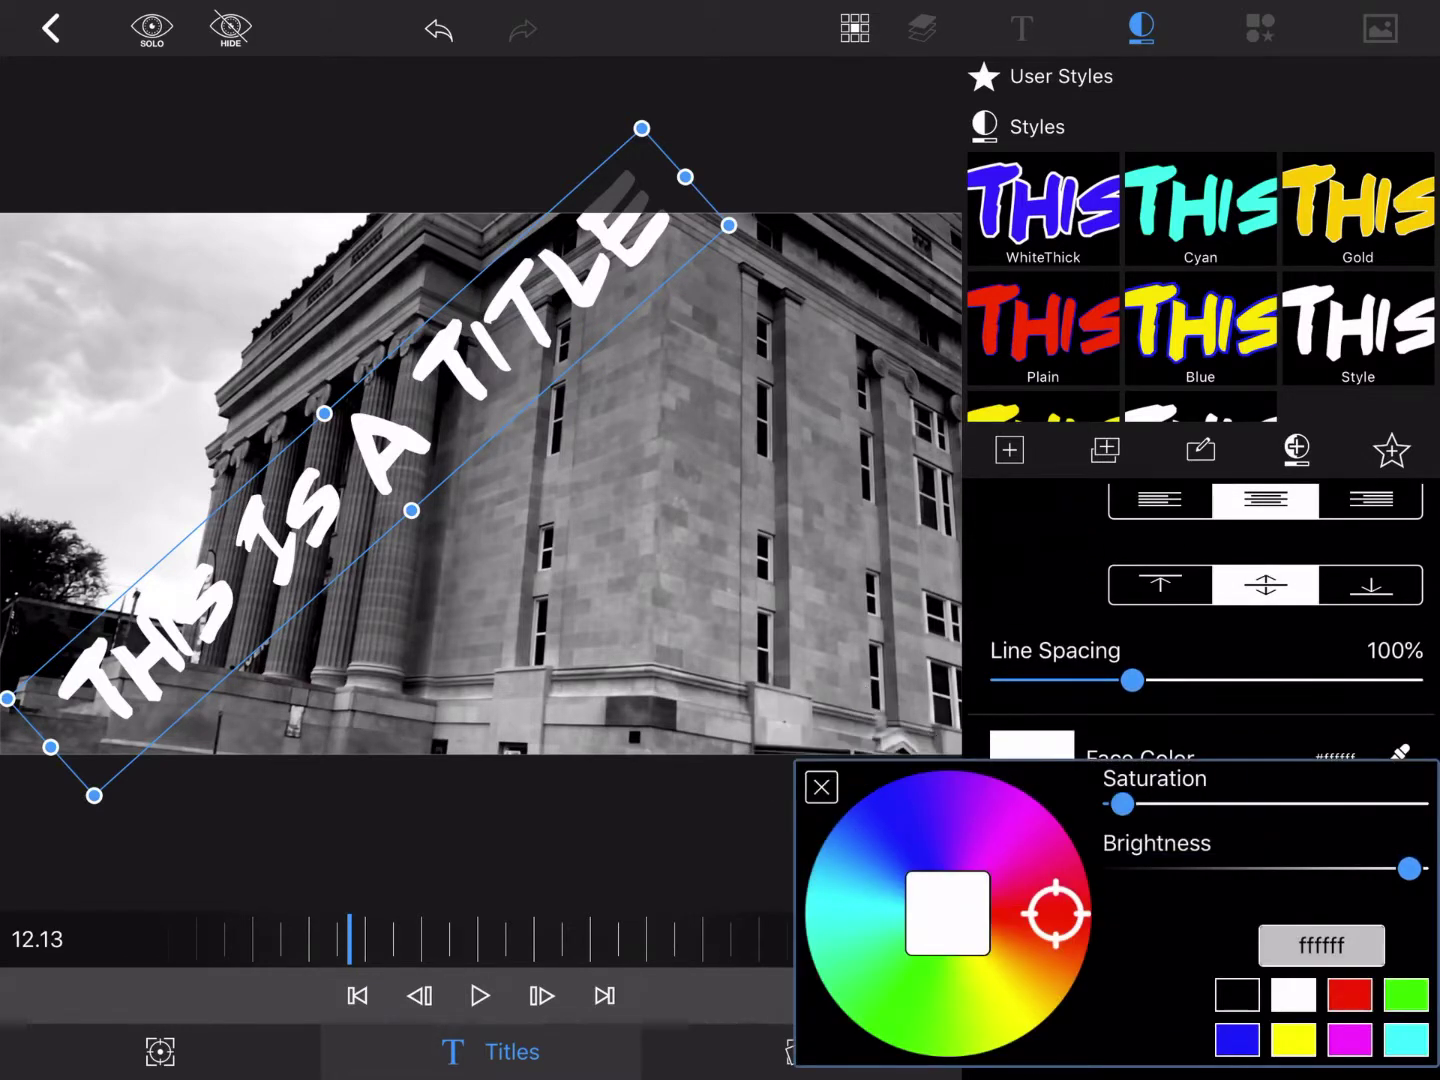
Set the title's face color to red and its edge color to white
click(1349, 994)
click(821, 786)
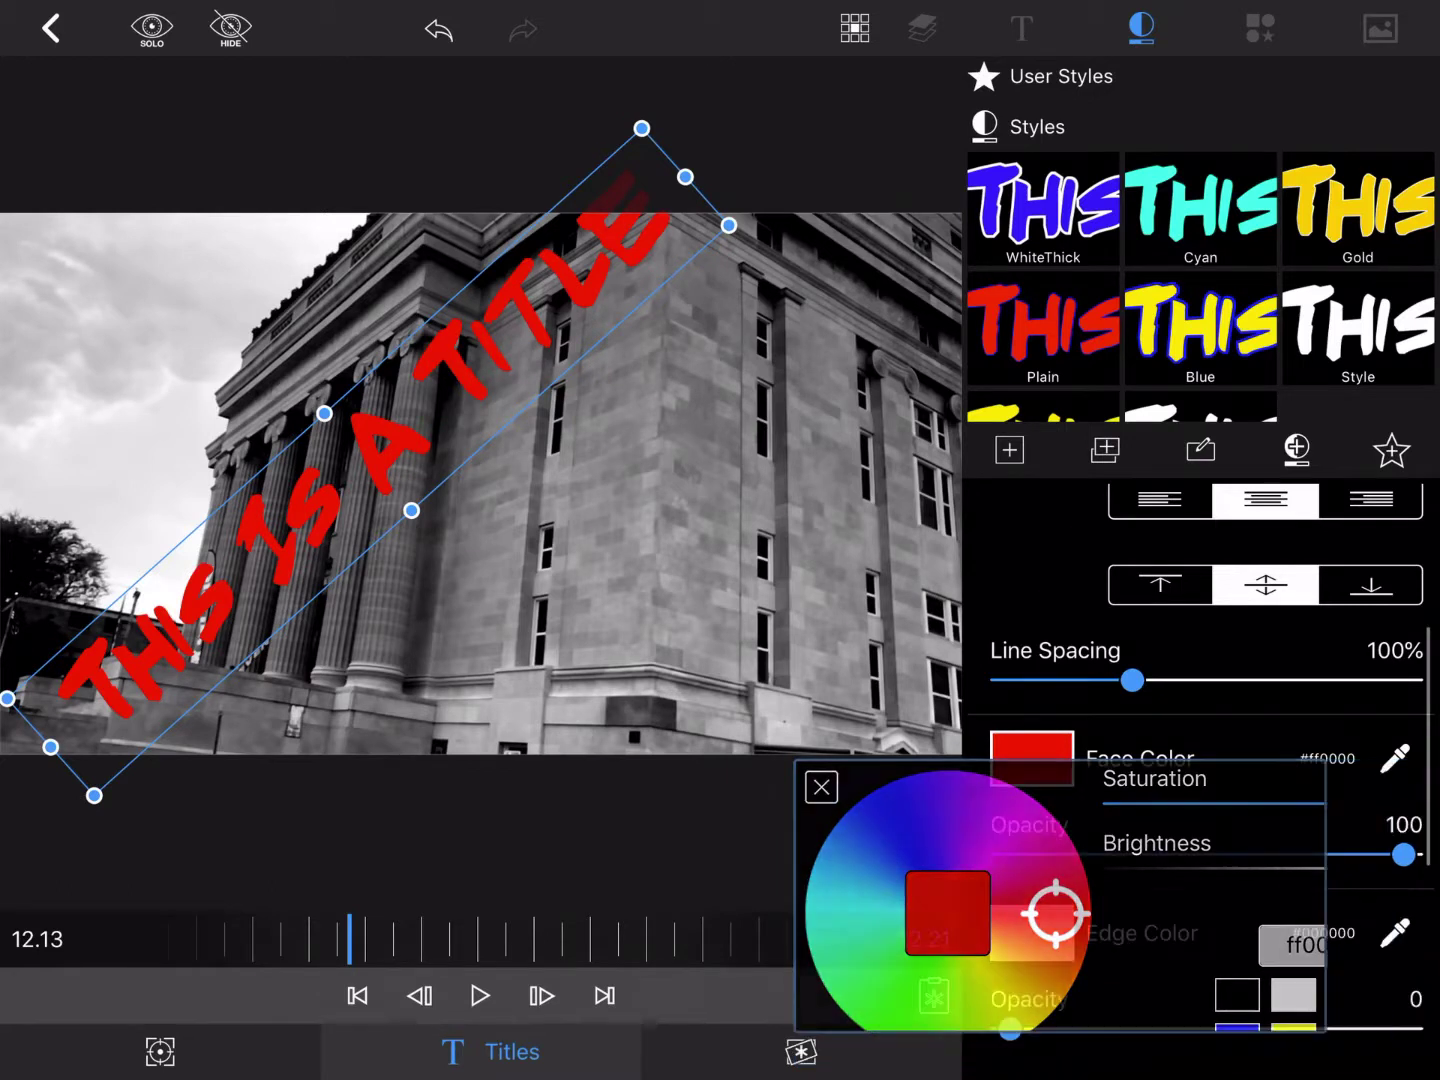
click(1031, 933)
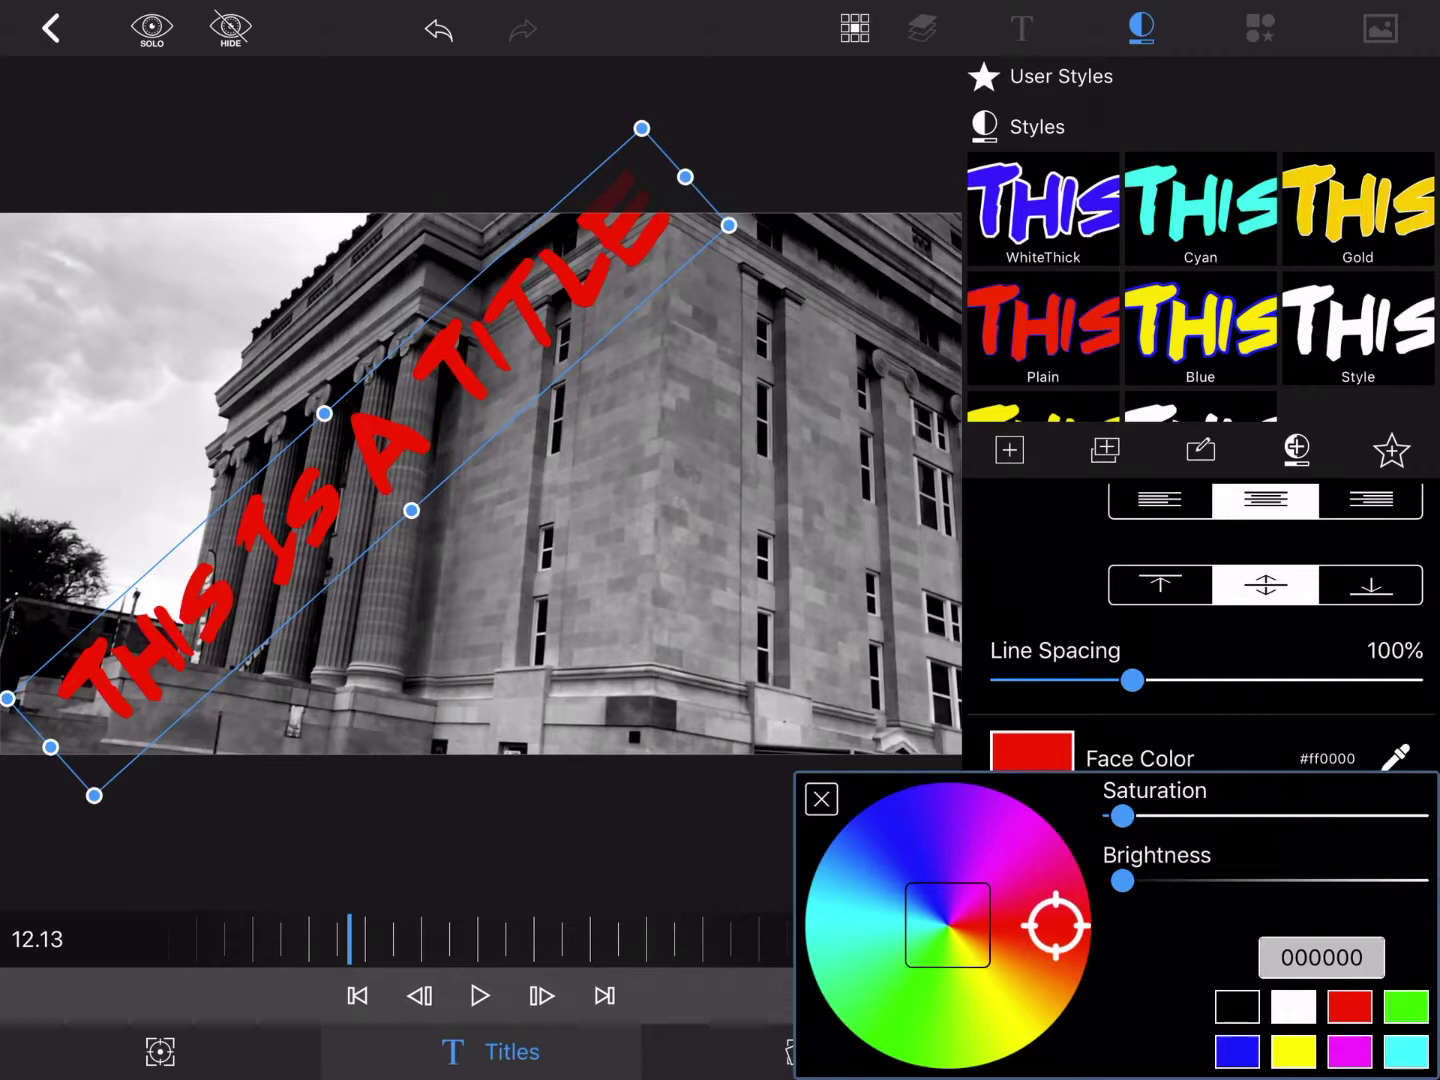
click(1293, 1005)
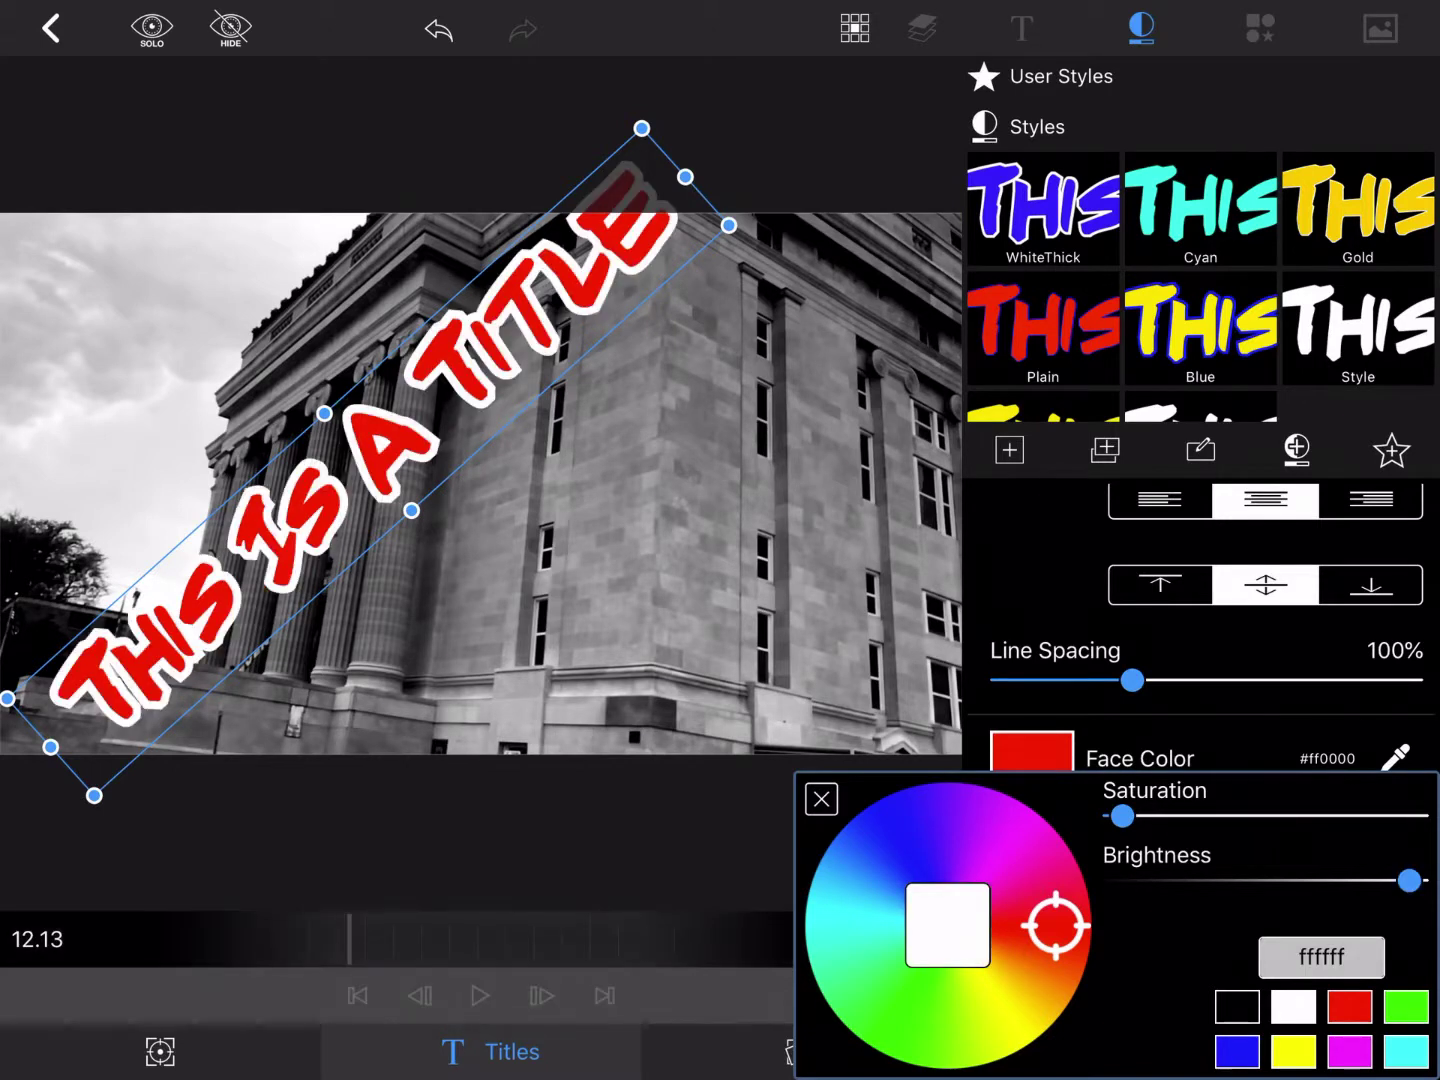
Adjust the title's drop shadow to distance 30, angle 360° and blur 50
mouse_move(1089, 954)
mouse_down()
mouse_move(1158, 954)
mouse_move(1128, 954)
mouse_up()
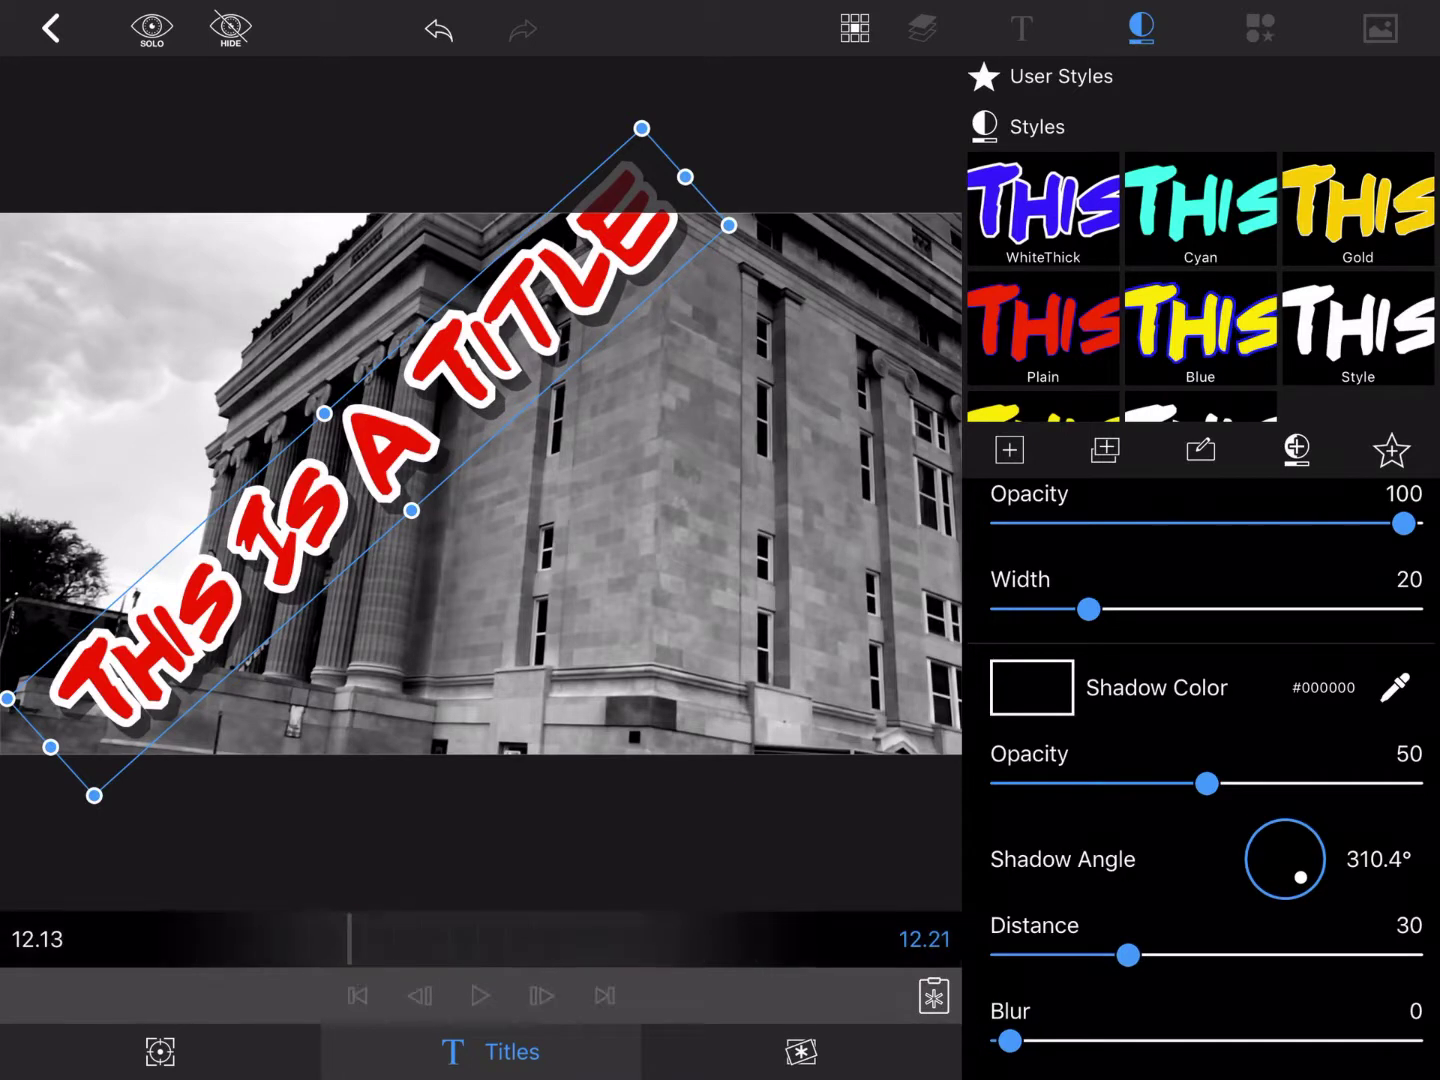
mouse_move(1301, 876)
mouse_down()
mouse_move(1295, 889)
mouse_move(1308, 858)
mouse_up()
scroll(1201, 788, down, 1)
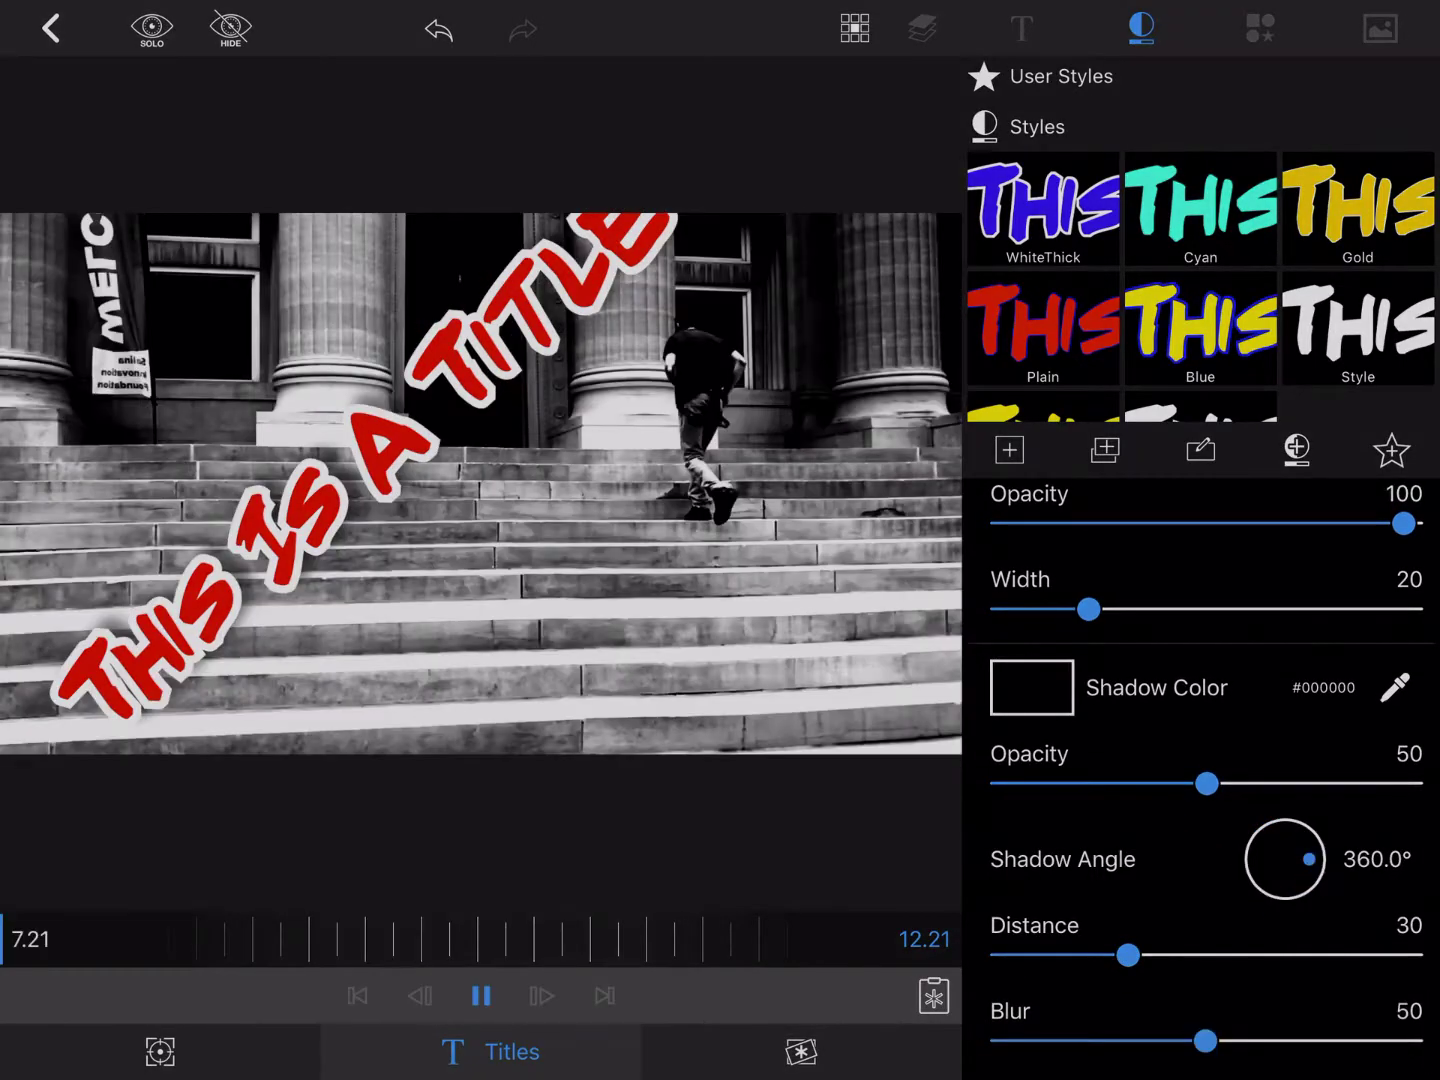